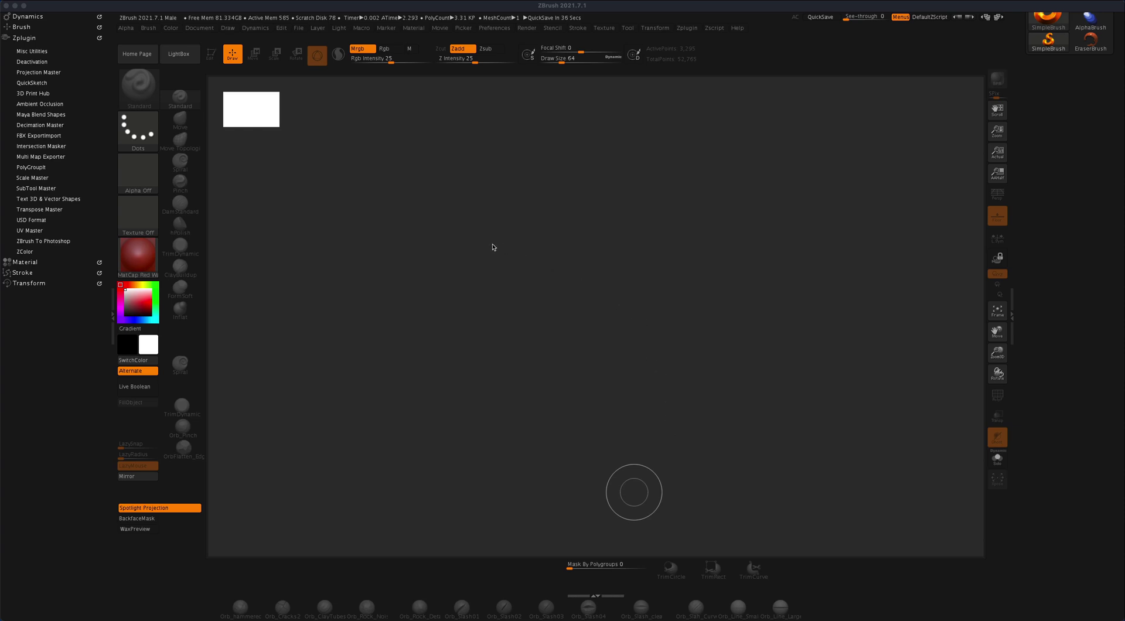
Open LightBox on the Project tab to list the sample projects, including Male.ZPR
click(181, 56)
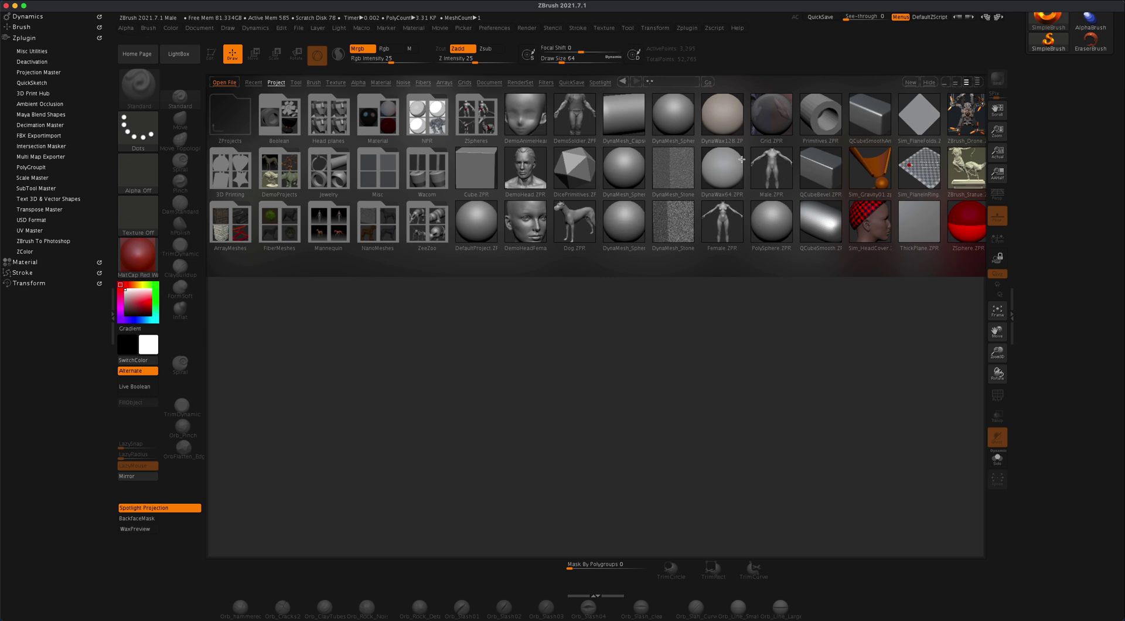
Load the Male.ZPR project and lower its subdivision level to 2
double_click(773, 168)
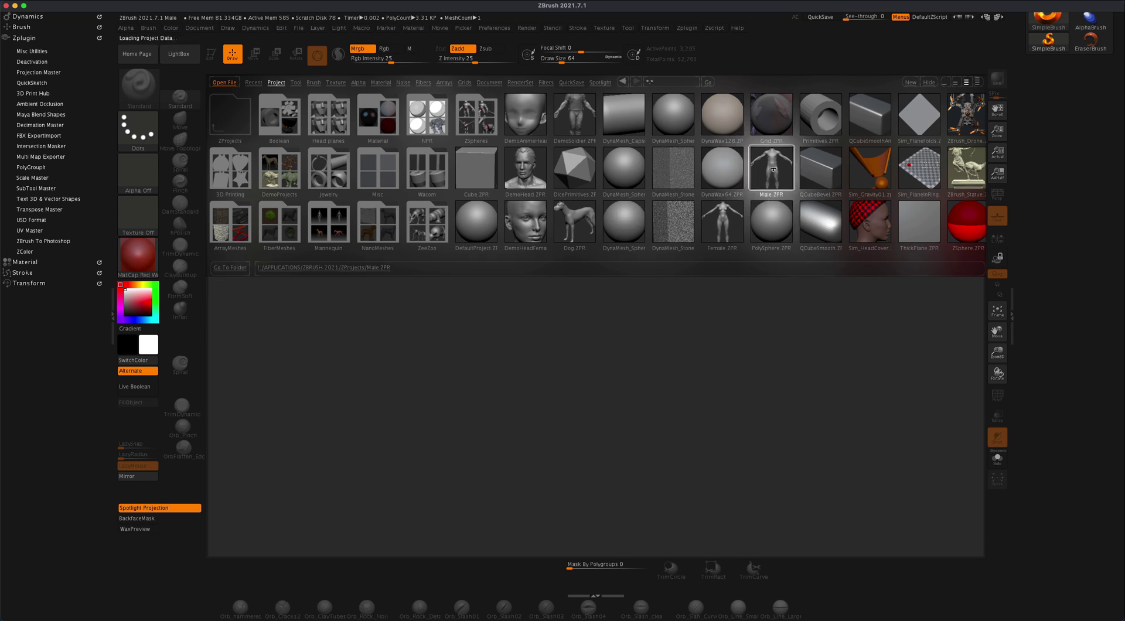
mouse_move(823, 399)
mouse_down()
mouse_move(639, 418)
mouse_move(726, 422)
mouse_move(811, 402)
mouse_move(807, 379)
mouse_move(821, 374)
mouse_up()
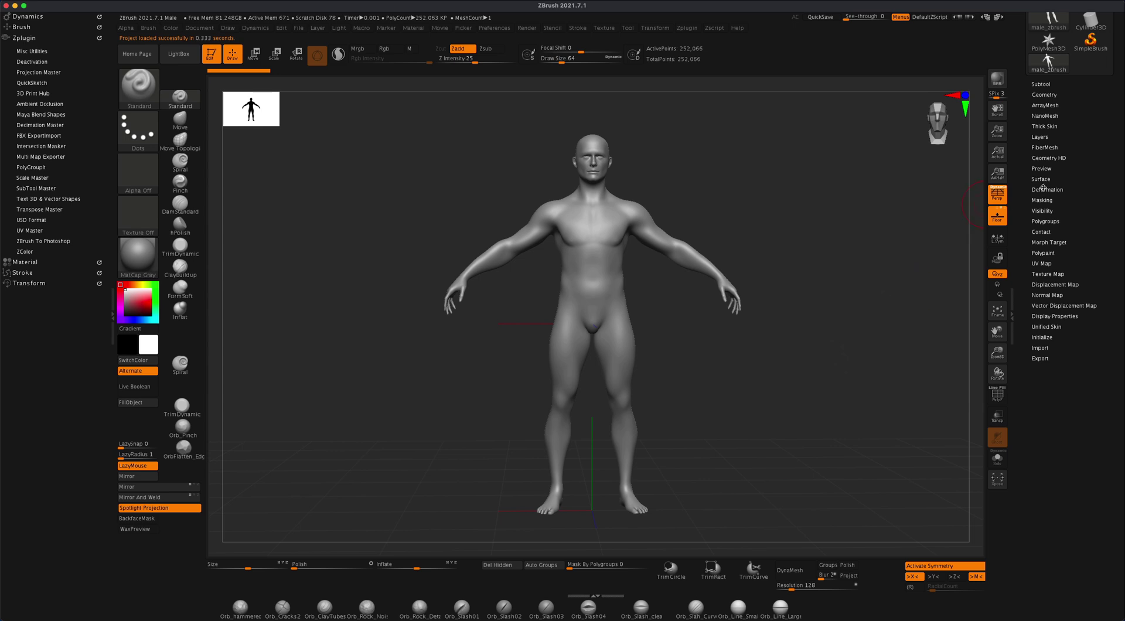
click(1044, 96)
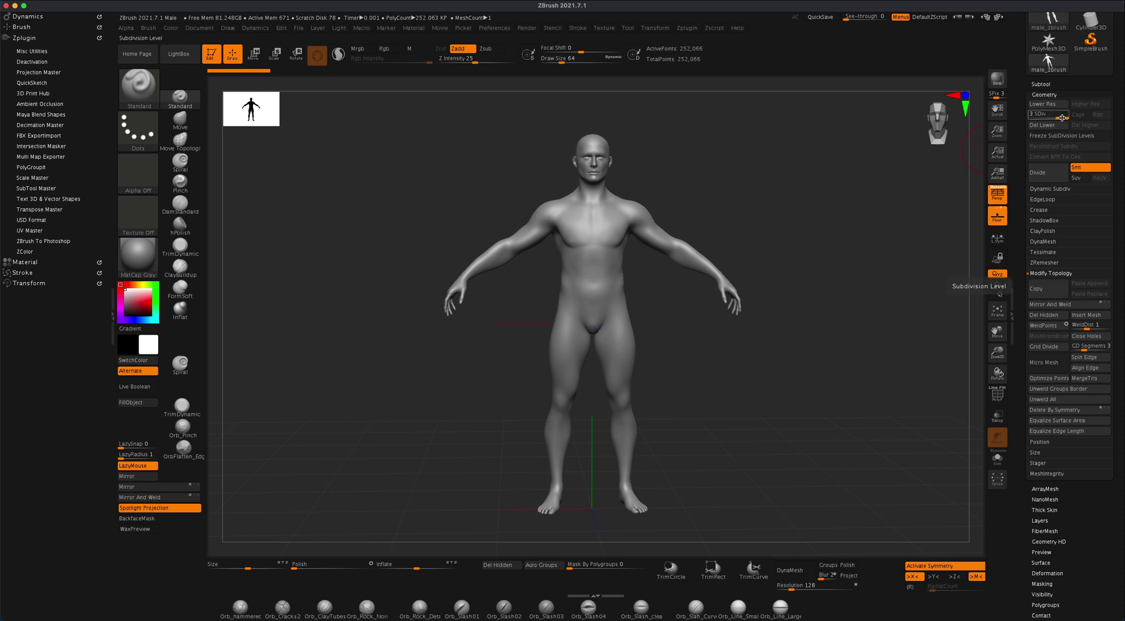
drag(1062, 118, 1052, 118)
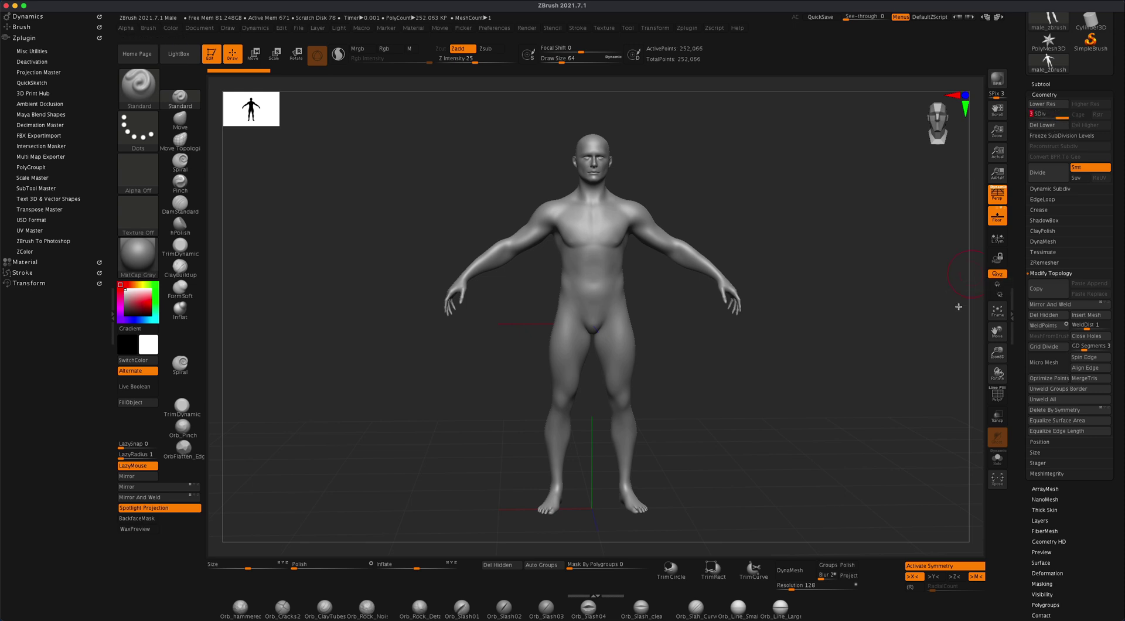
Turn on the PolyF polygroup wireframe and drop the model to subdivision level 1
click(996, 395)
alt+right_drag(853, 344, 836, 321)
alt+right_drag(821, 277, 821, 264)
drag(786, 199, 842, 195)
drag(1057, 118, 1031, 116)
drag(781, 194, 845, 279)
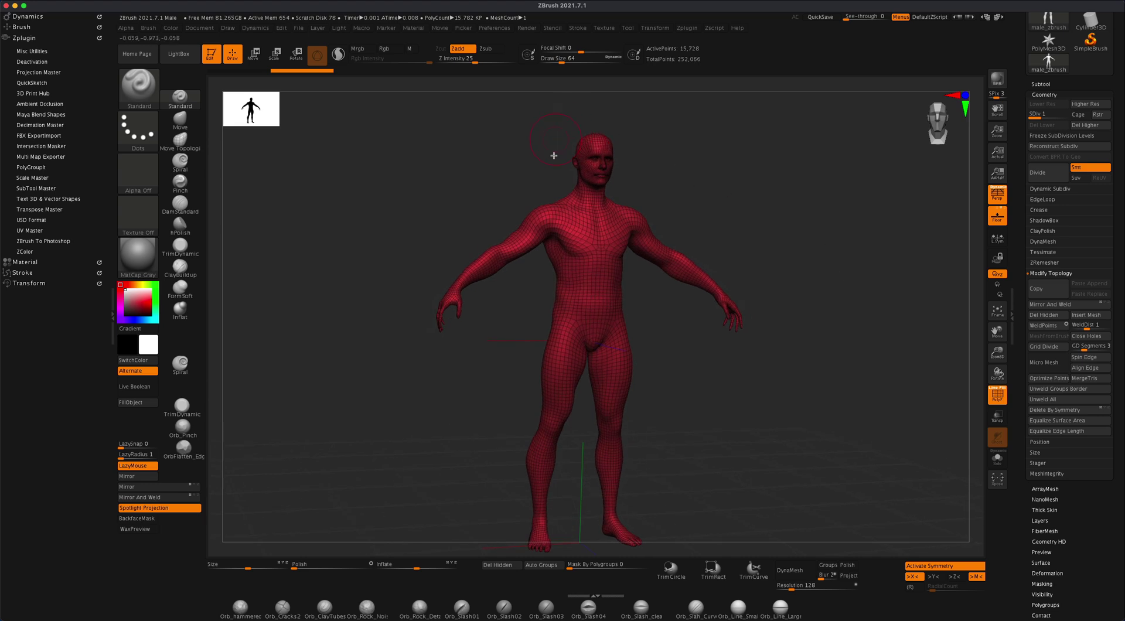
Orbit to a front three-quarter view and zoom in on the head and shoulders
drag(776, 237, 638, 428)
alt+drag(778, 395, 802, 340)
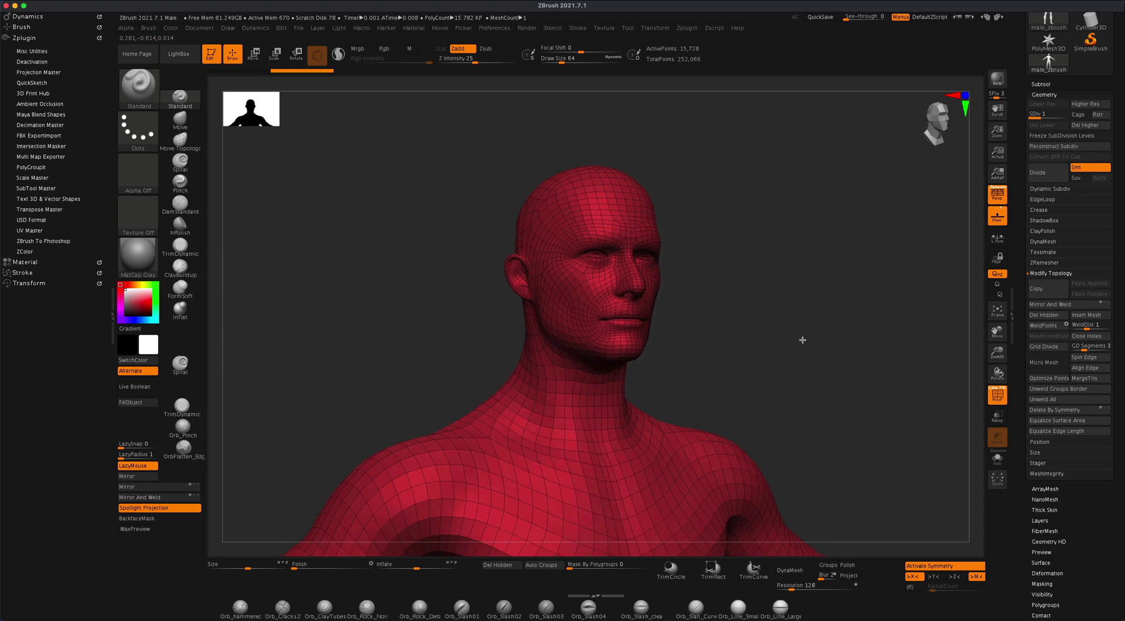
Select the ZModeler brush, set Draw Size to about 21.6, and orbit up to the neck
click(141, 88)
click(146, 109)
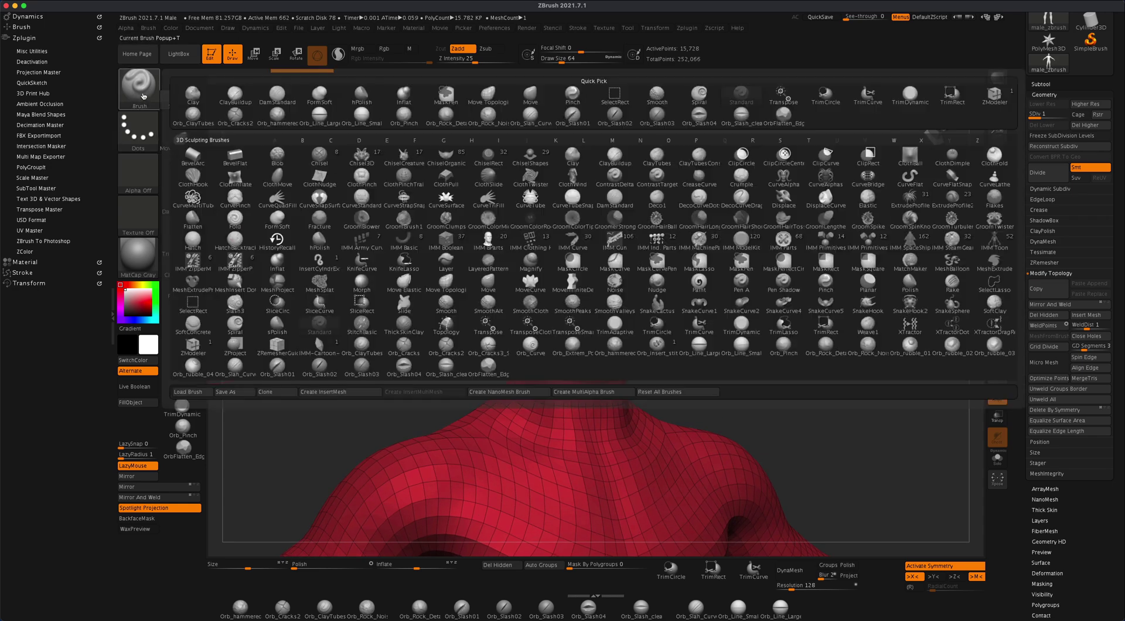
click(192, 344)
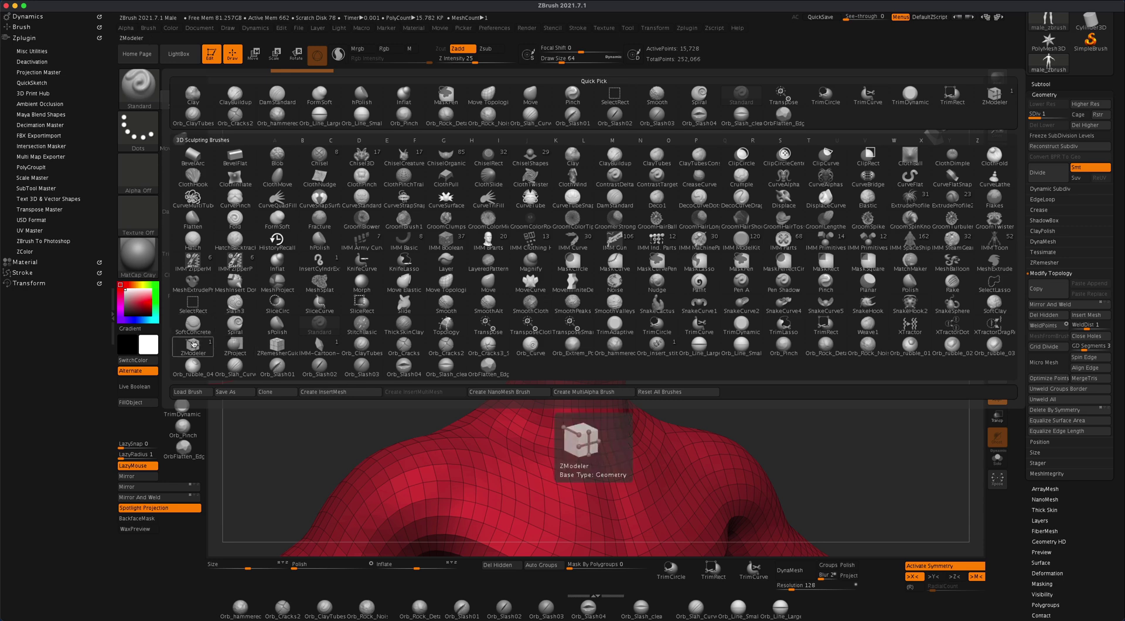
key(s)
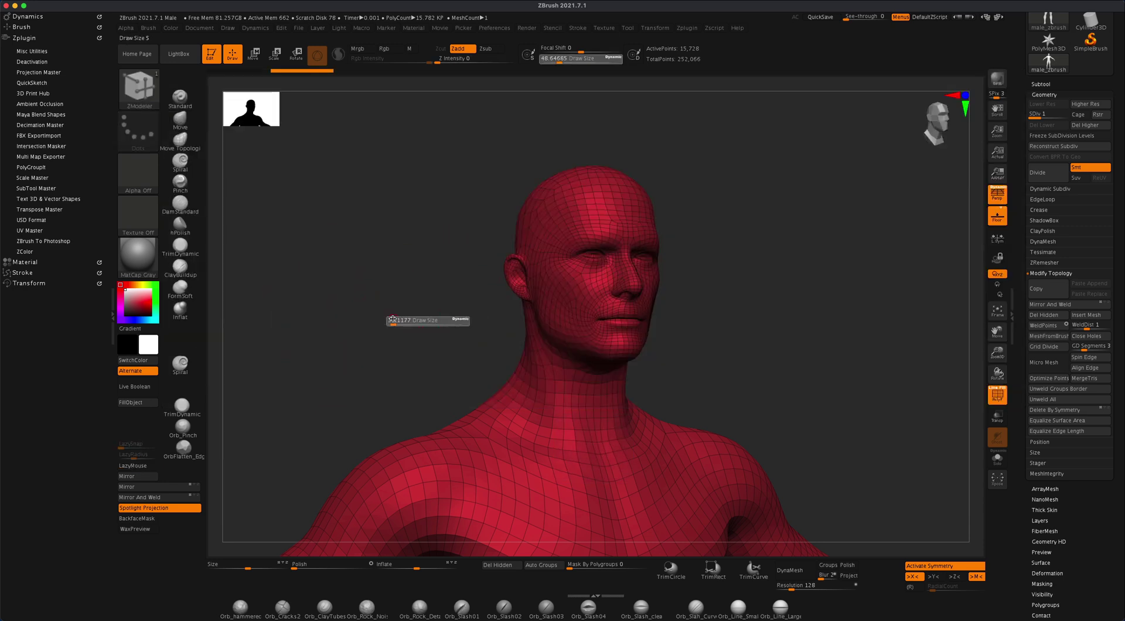
mouse_move(819, 378)
alt+mouse_down()
mouse_move(794, 319)
mouse_move(781, 354)
alt+mouse_up()
drag(806, 244, 803, 328)
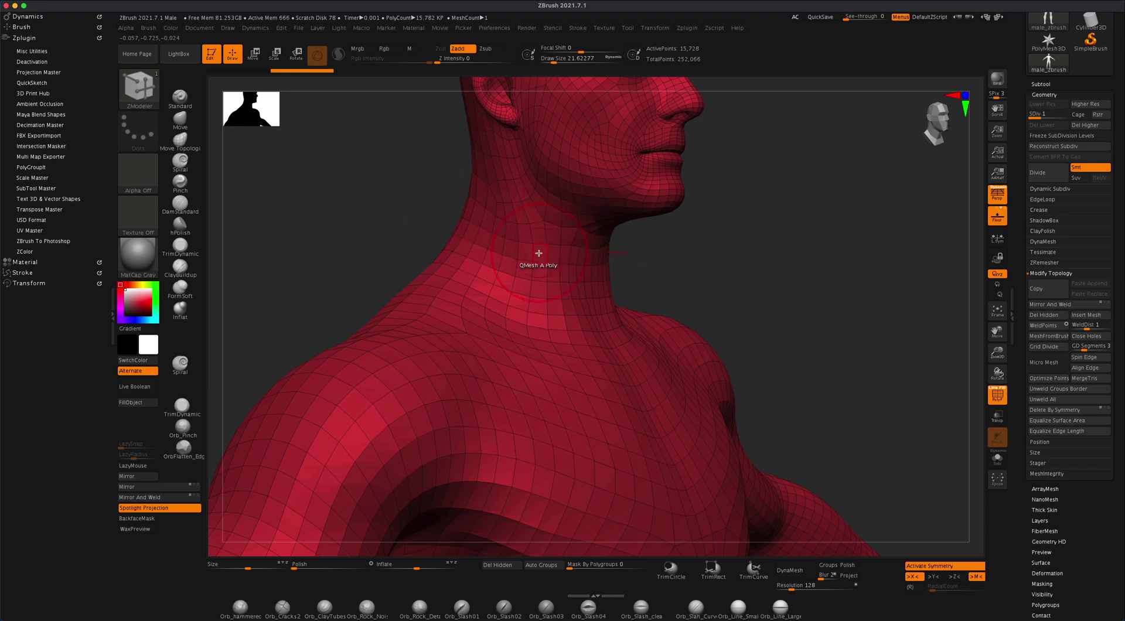
Set ZModeler to the PolyGroup action with Polyloop target and make one neck loop a blue polygroup
key(space)
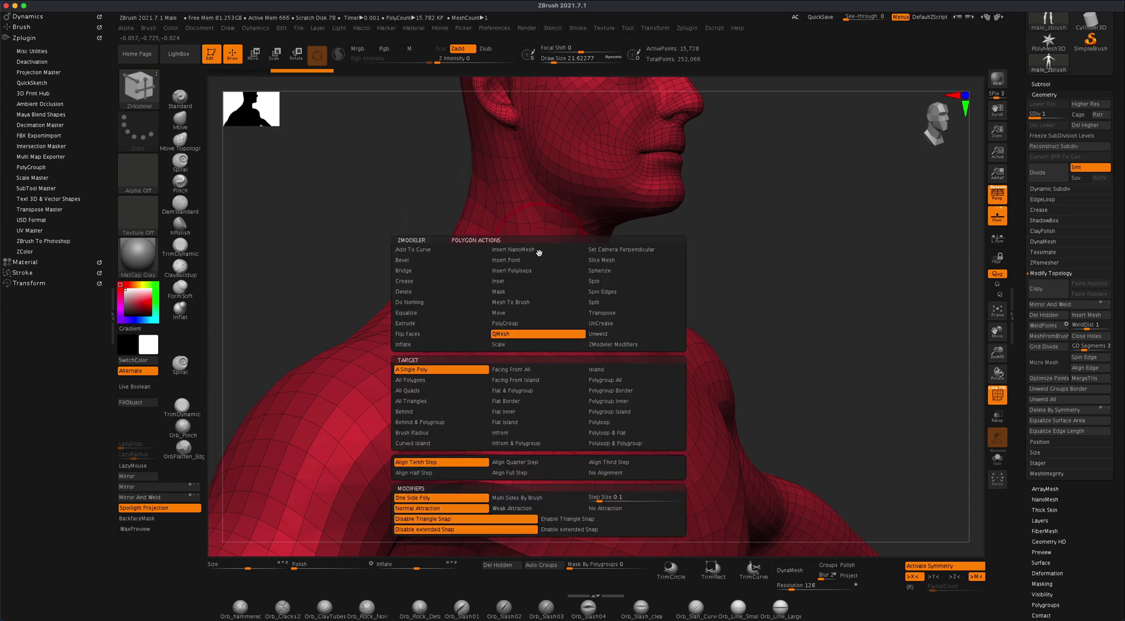
click(511, 324)
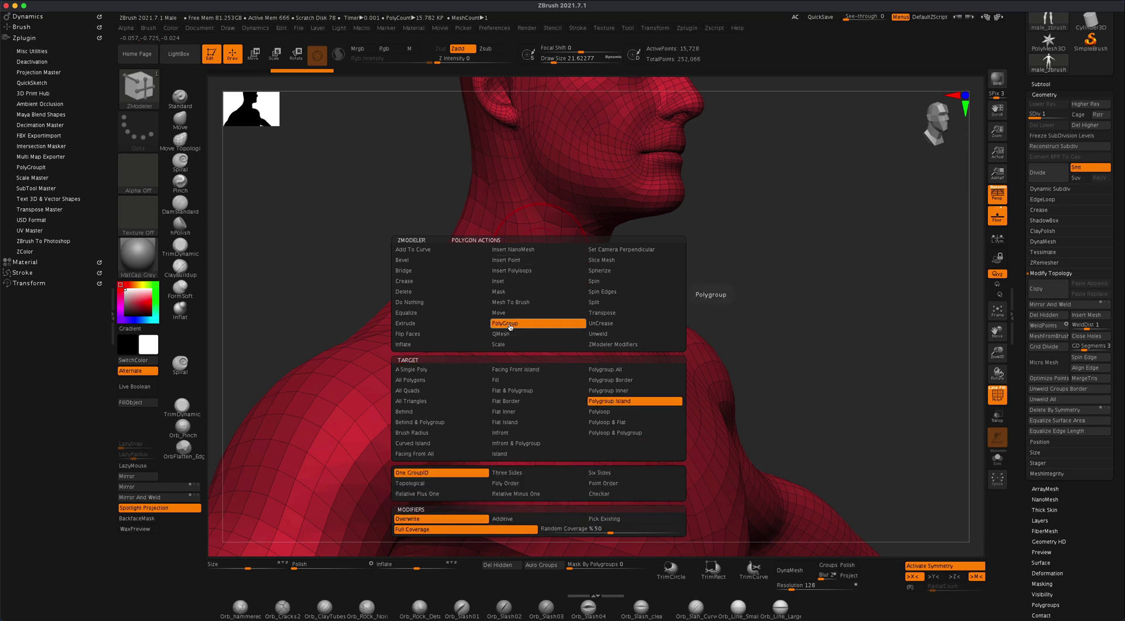
click(602, 413)
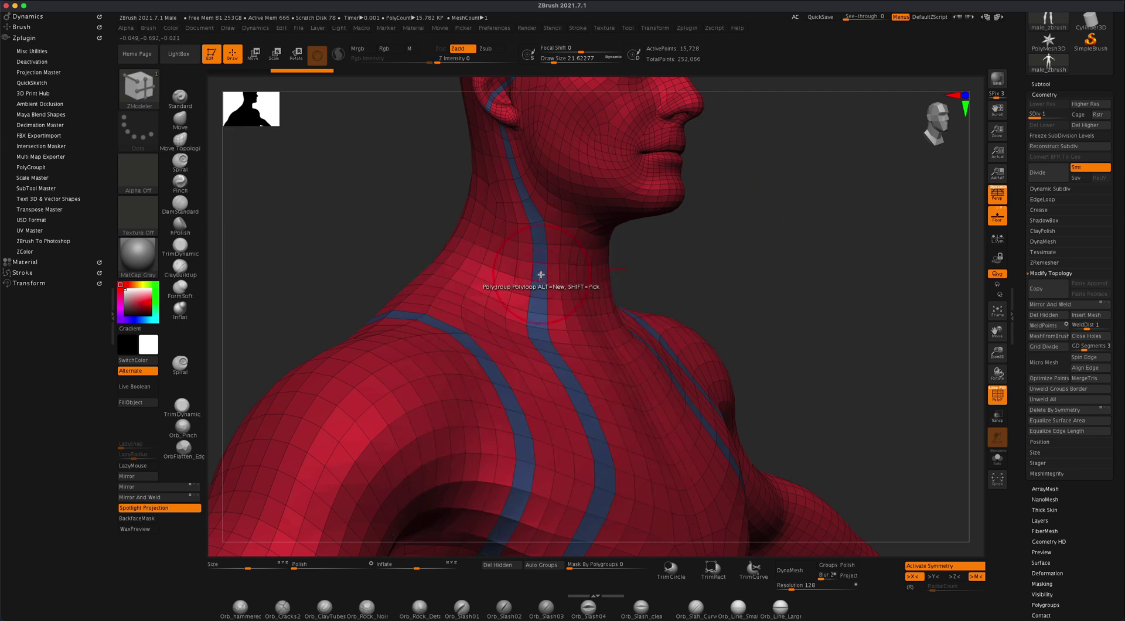
key(ctrl+z)
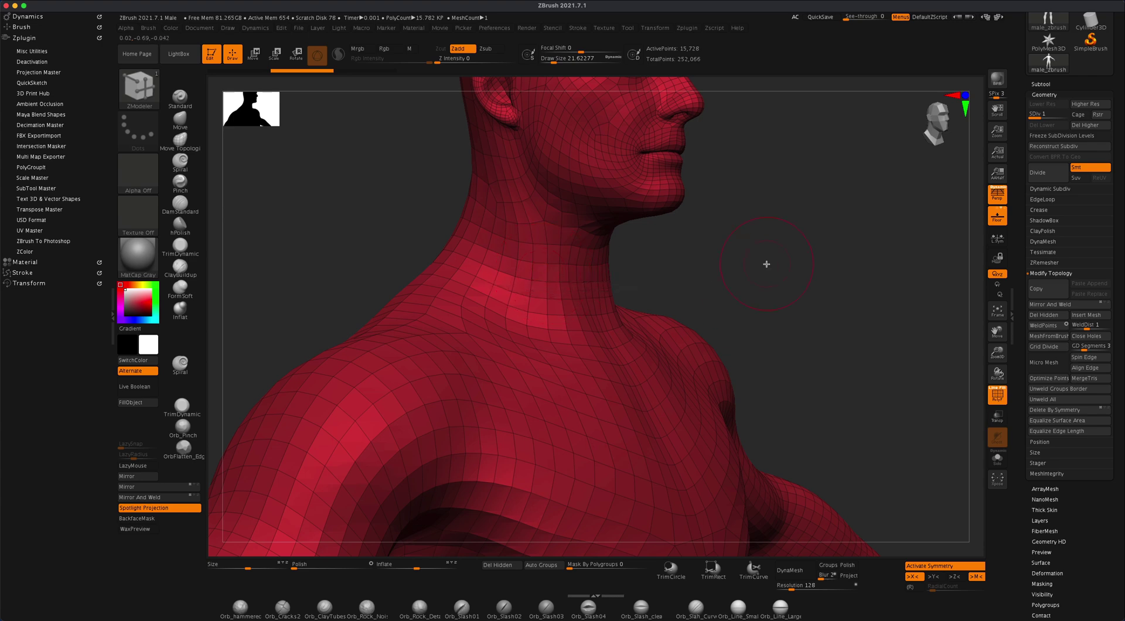
alt+drag(766, 265, 794, 351)
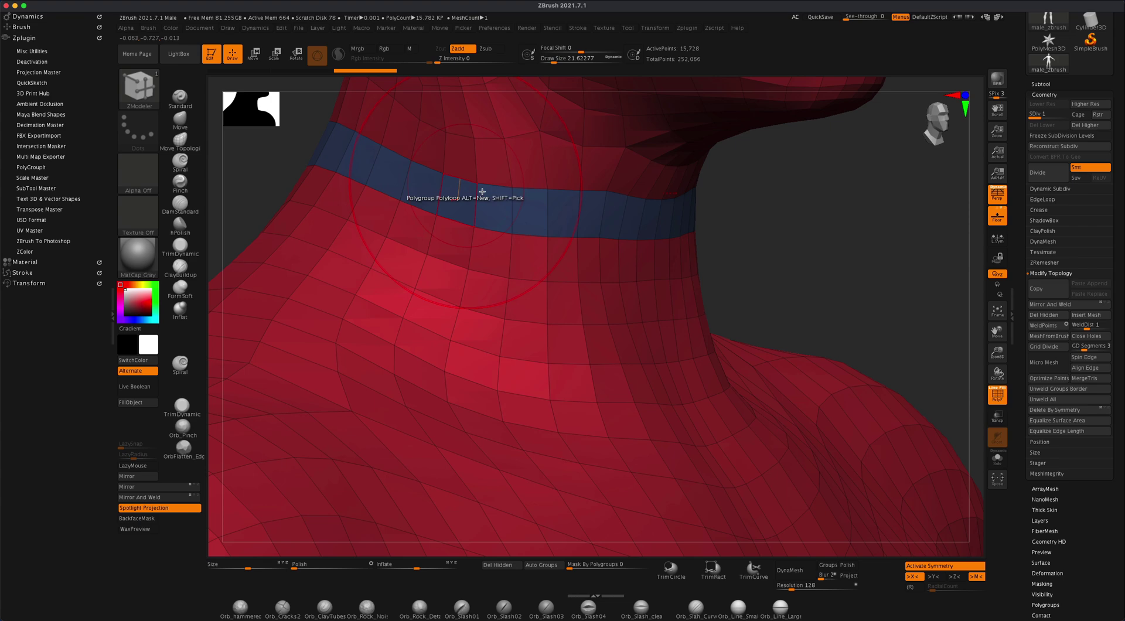
mouse_move(861, 252)
mouse_down()
mouse_move(856, 201)
mouse_move(843, 243)
mouse_move(826, 141)
mouse_move(828, 281)
mouse_move(806, 293)
mouse_move(853, 296)
mouse_move(866, 385)
mouse_move(760, 283)
mouse_move(866, 254)
mouse_move(872, 267)
mouse_up()
drag(797, 257, 769, 266)
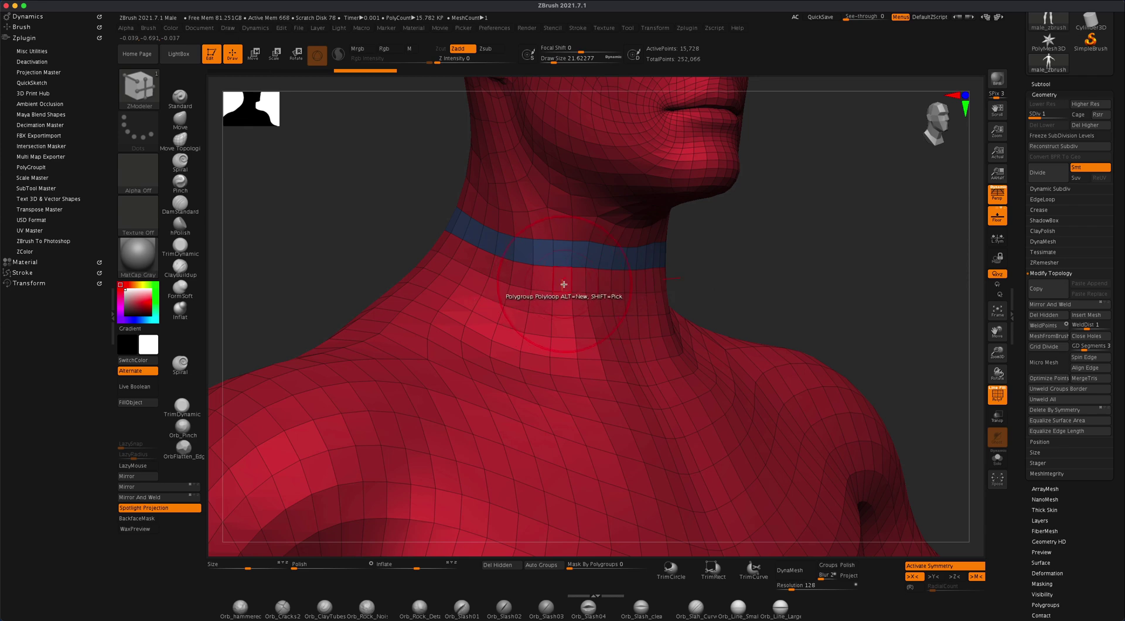
Pick the Polygroup Island target in the ZModeler menu and turn the body to a frontal view
key(space)
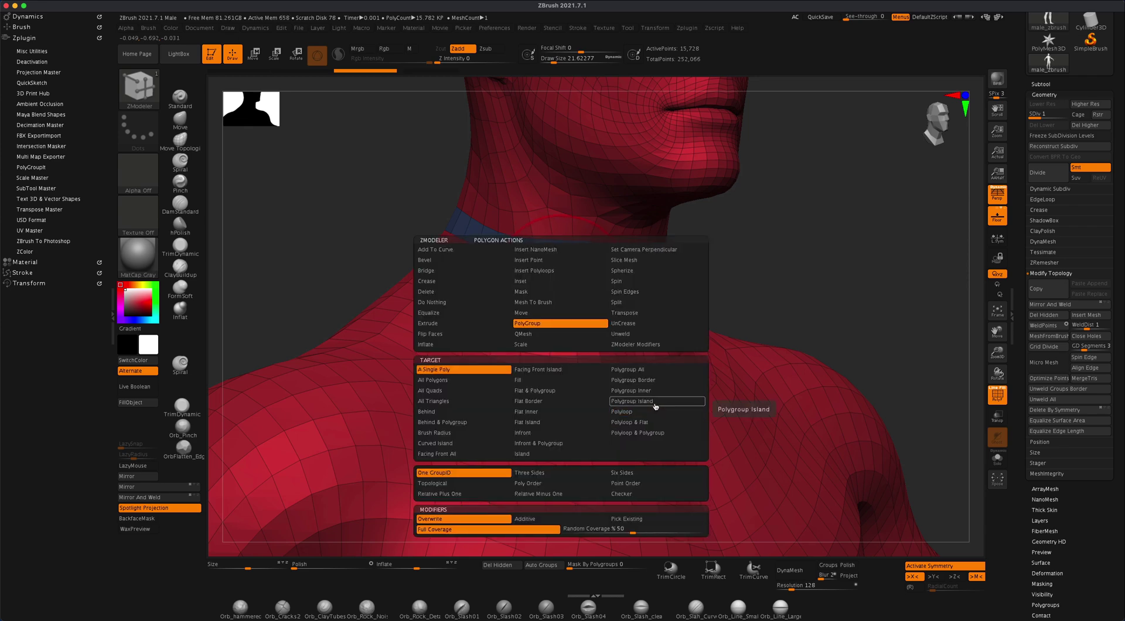
click(656, 403)
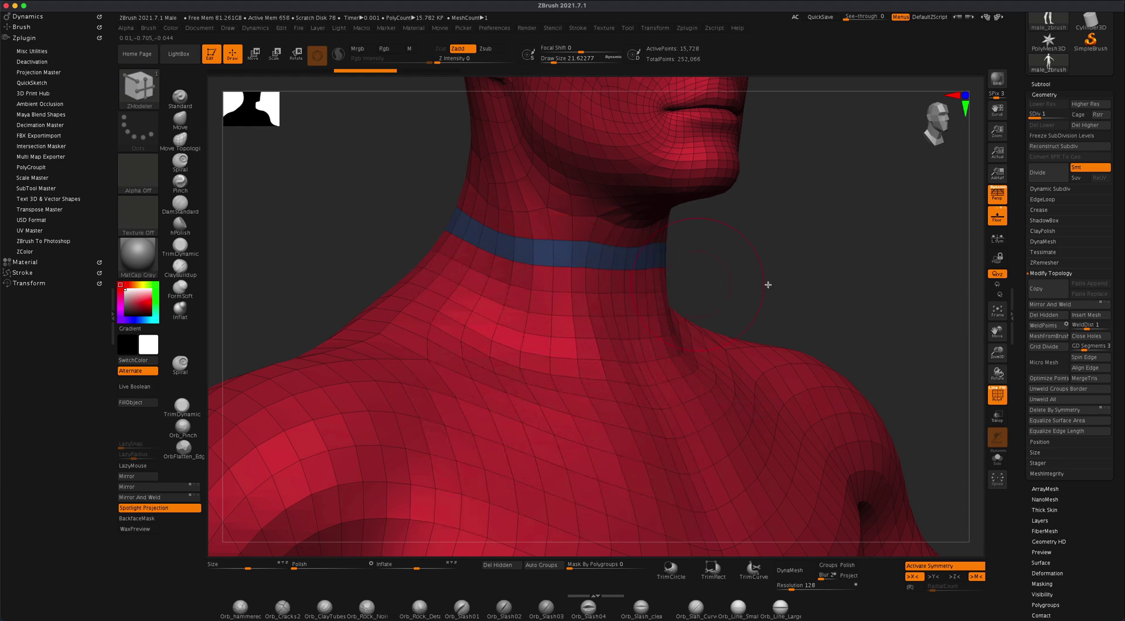
scroll(766, 284, down, 10)
drag(814, 260, 821, 269)
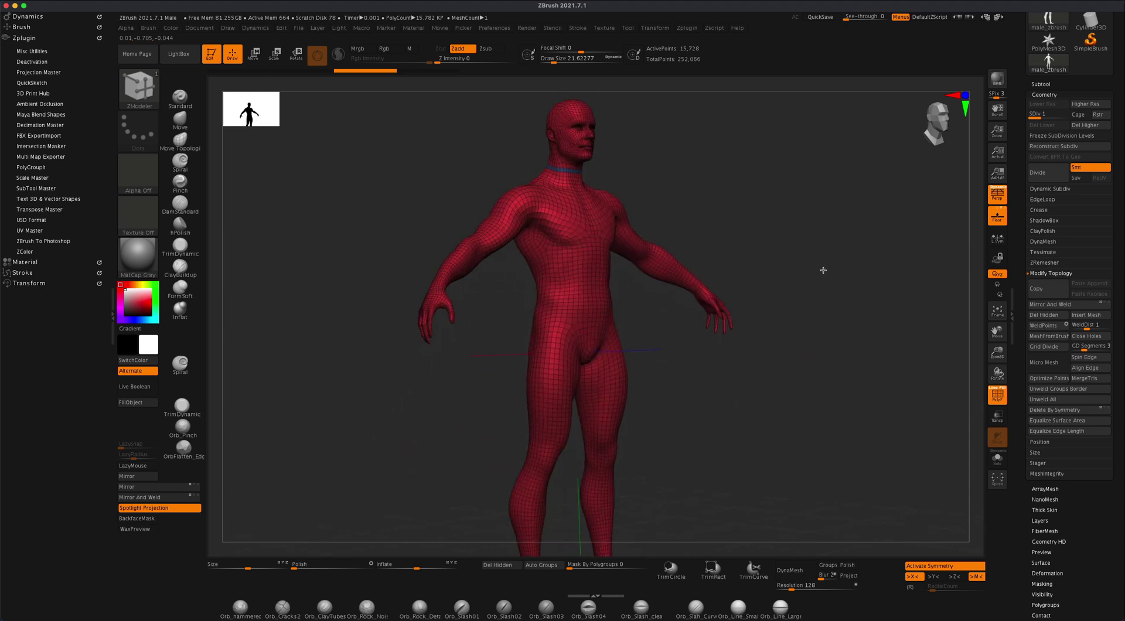
mouse_move(736, 392)
mouse_down()
mouse_move(733, 367)
mouse_move(733, 381)
mouse_up()
scroll(761, 340, up, 5)
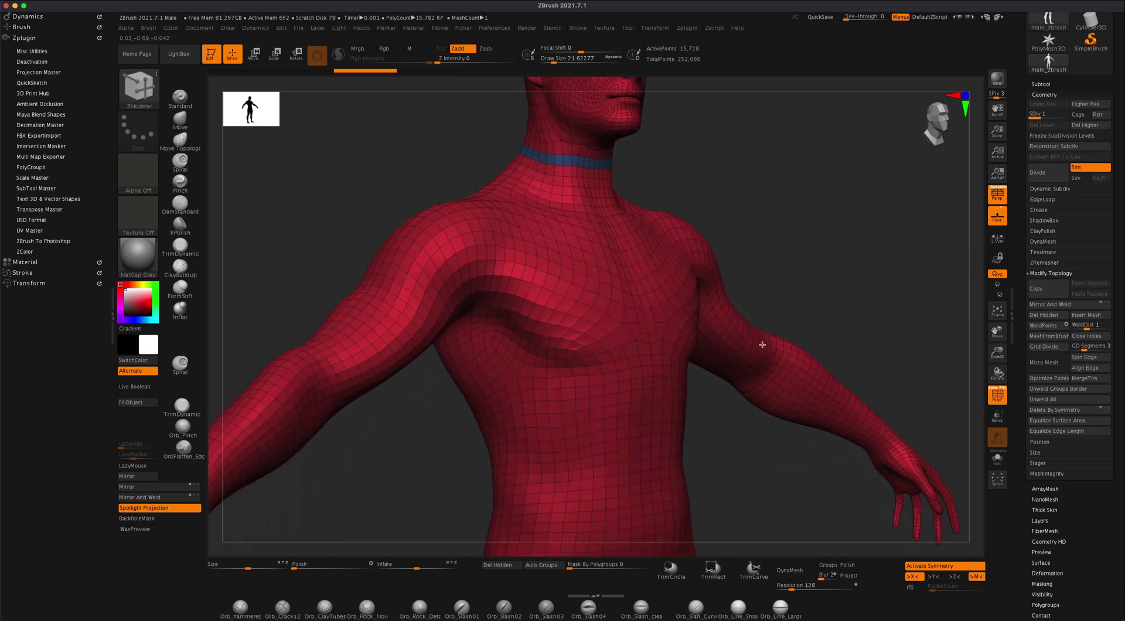
scroll(452, 258, down, 4)
scroll(760, 443, up, 3)
scroll(761, 443, up, 5)
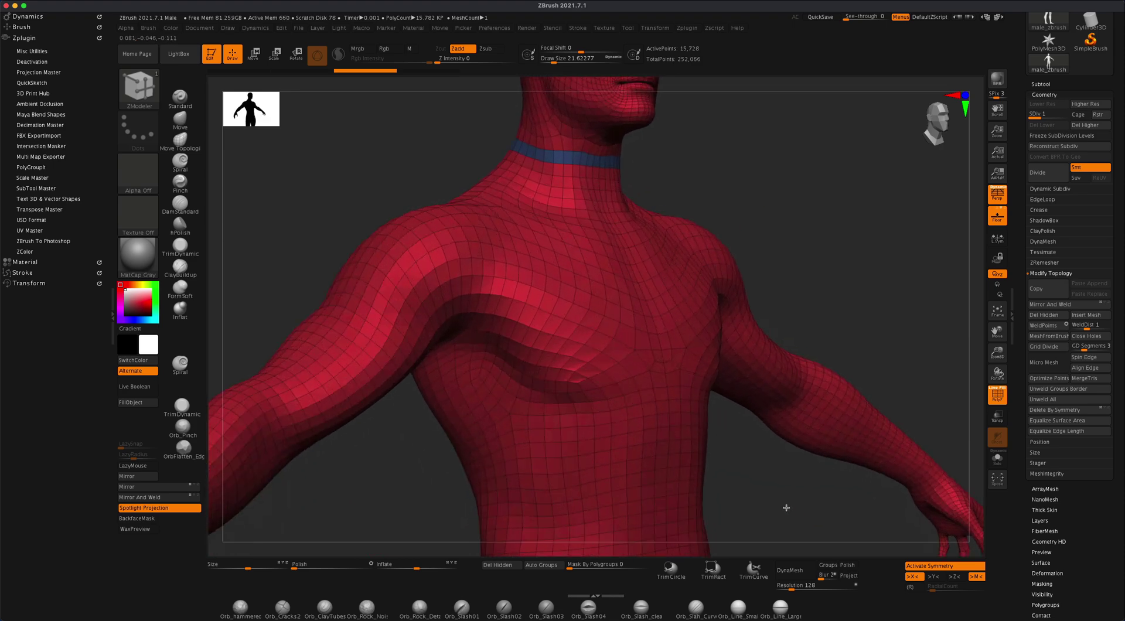
scroll(860, 344, down, 3)
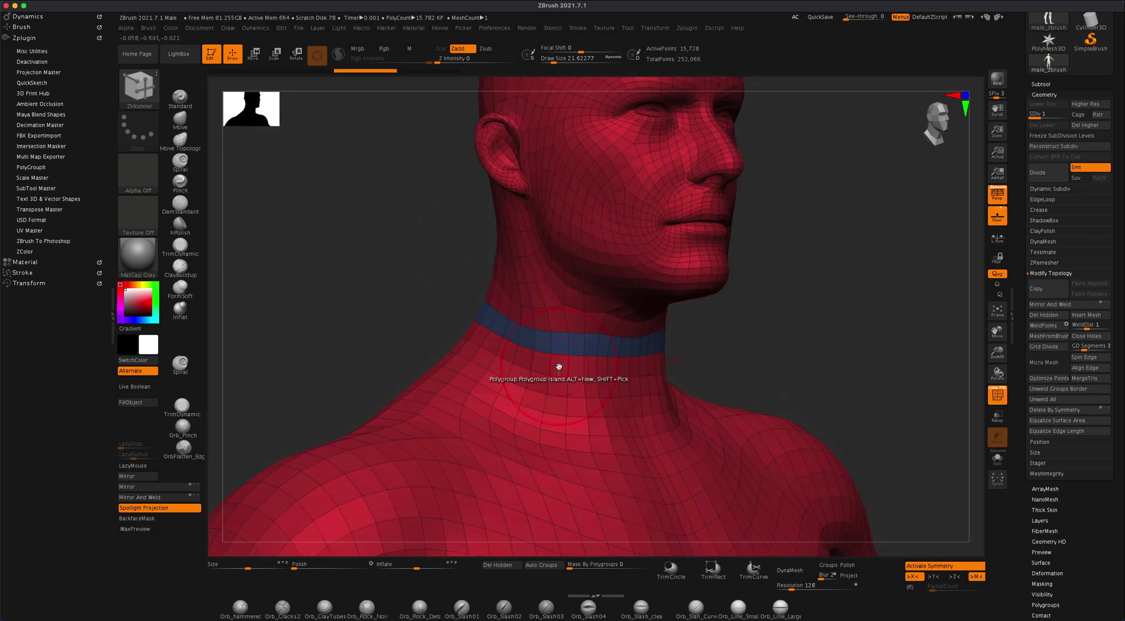
Regroup the whole body below the neck loop into the blue polygroup, leaving the head red
key(space)
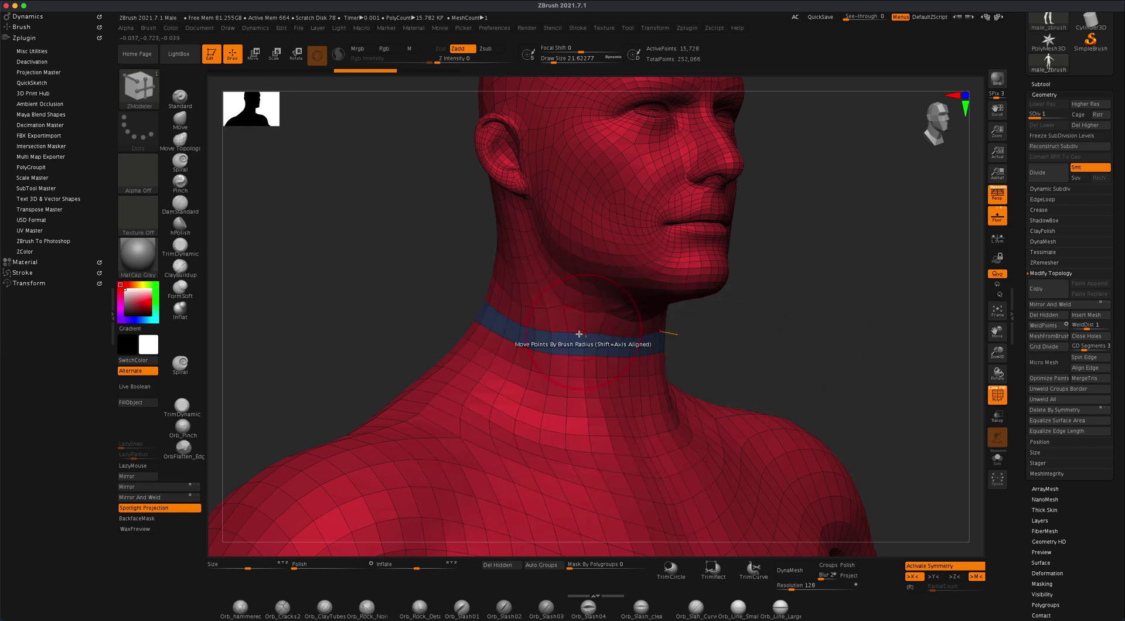
key(space)
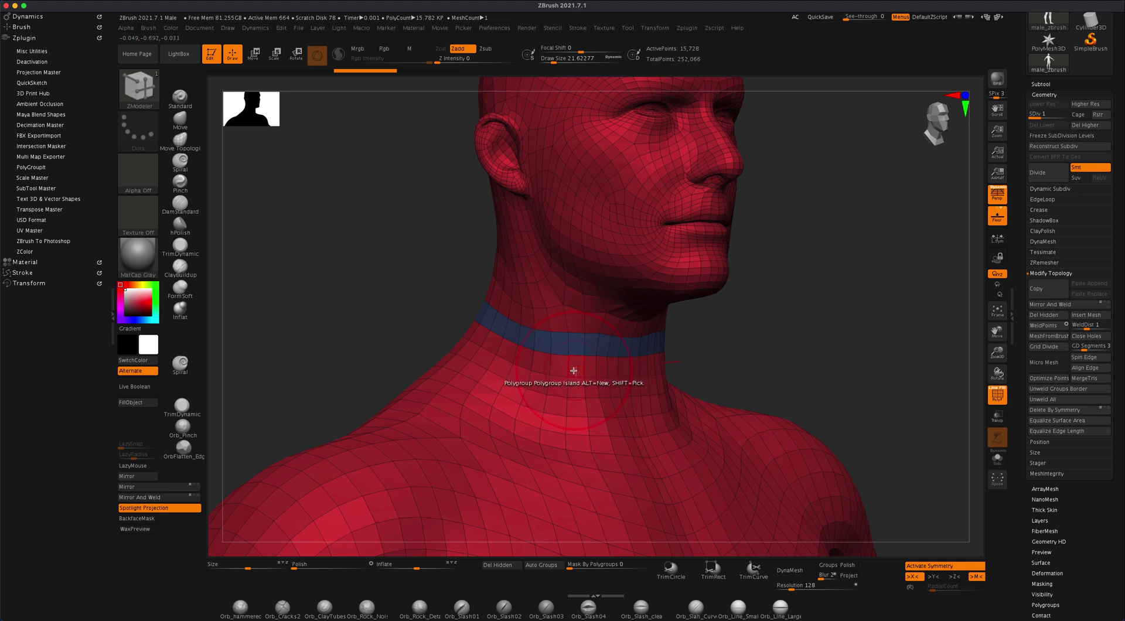
key(space)
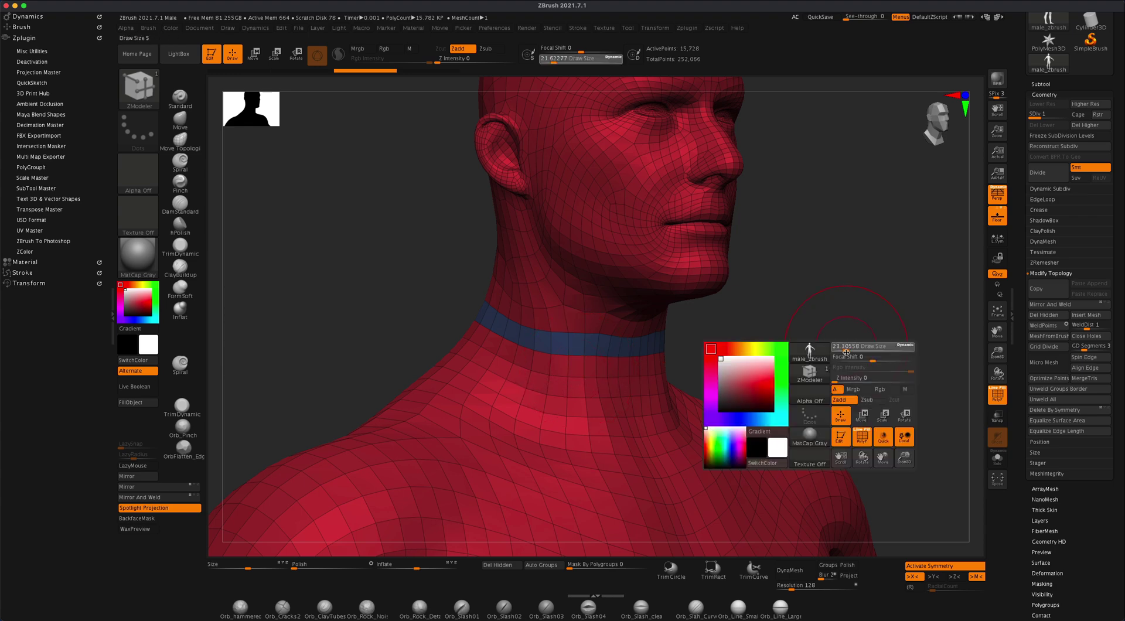
scroll(856, 358, up, 6)
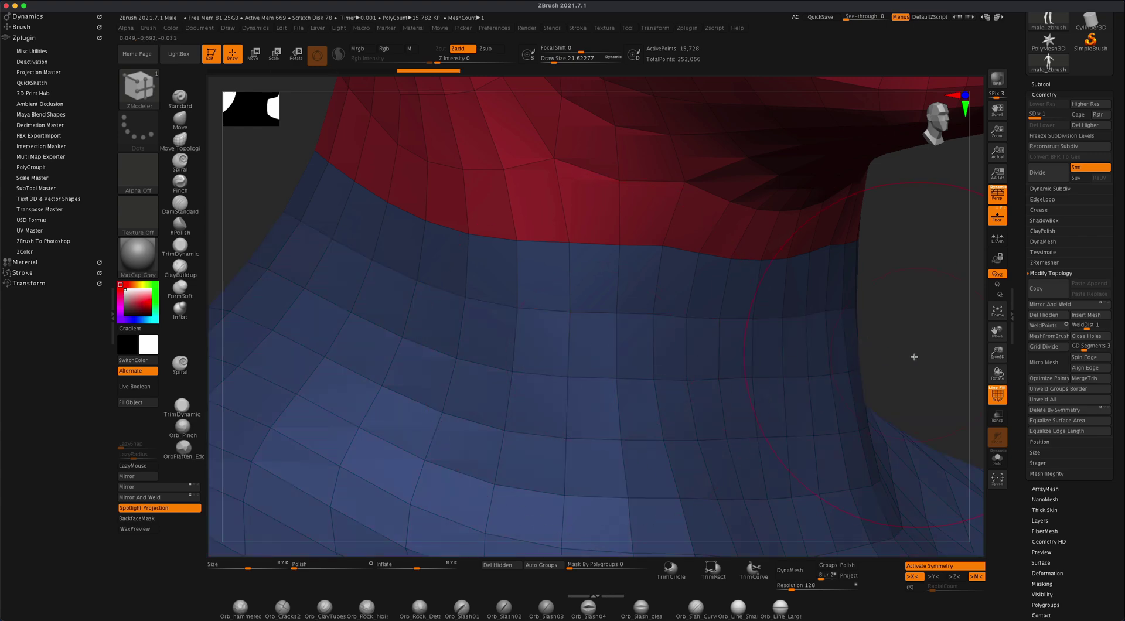
scroll(912, 361, down, 10)
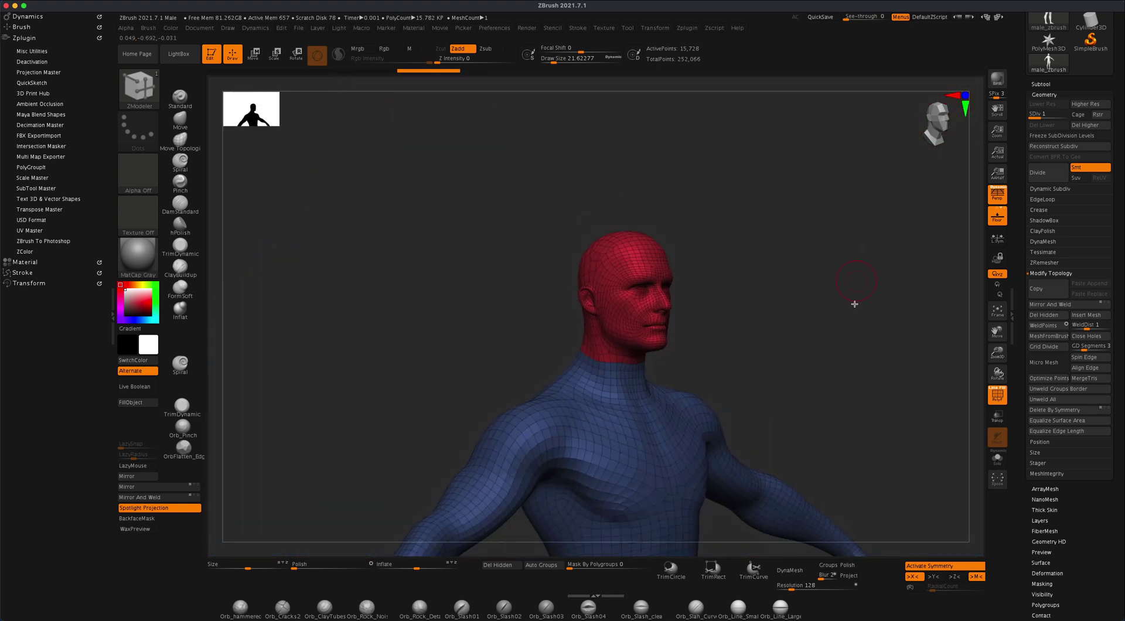
Turn the figure to face front and isolate the red head polygroup, hiding the blue body
drag(833, 277, 797, 297)
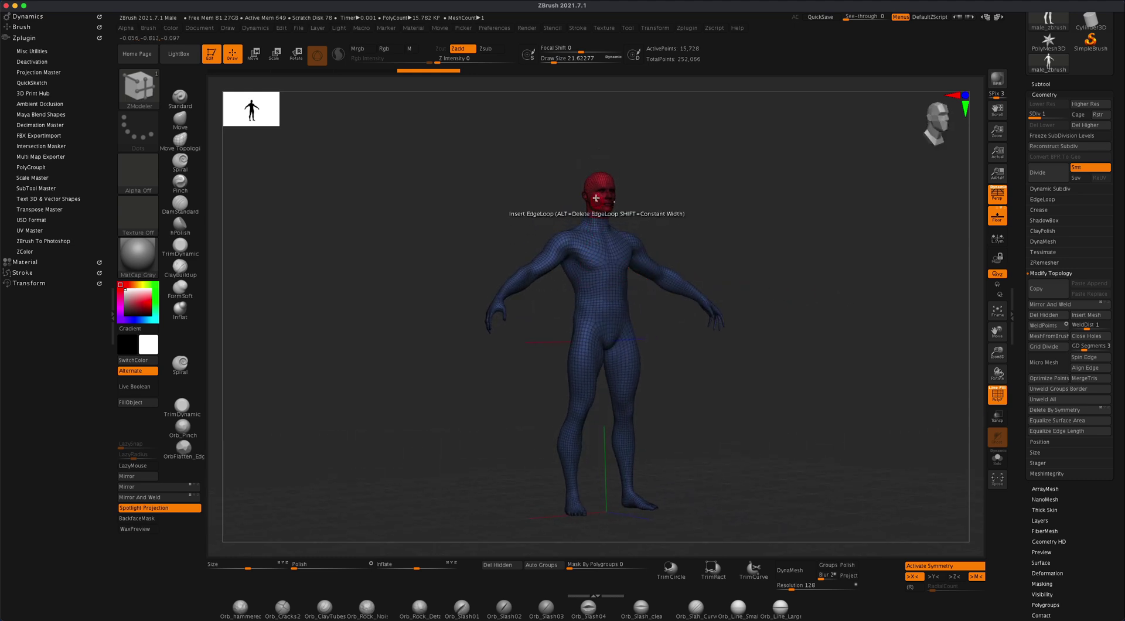
scroll(741, 234, up, 10)
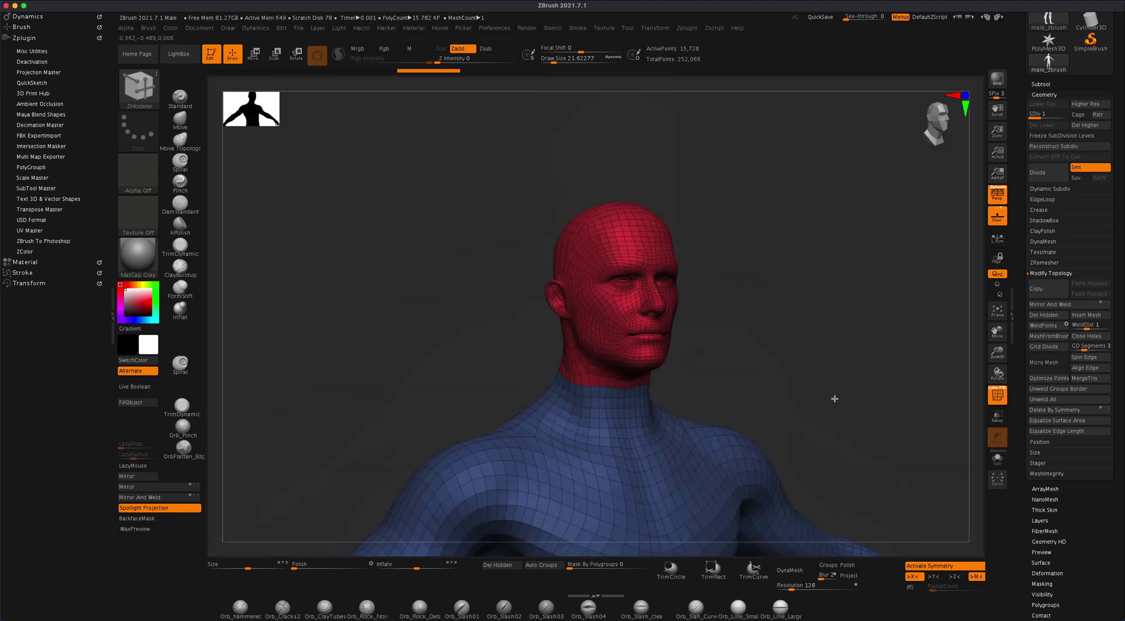
drag(838, 365, 790, 320)
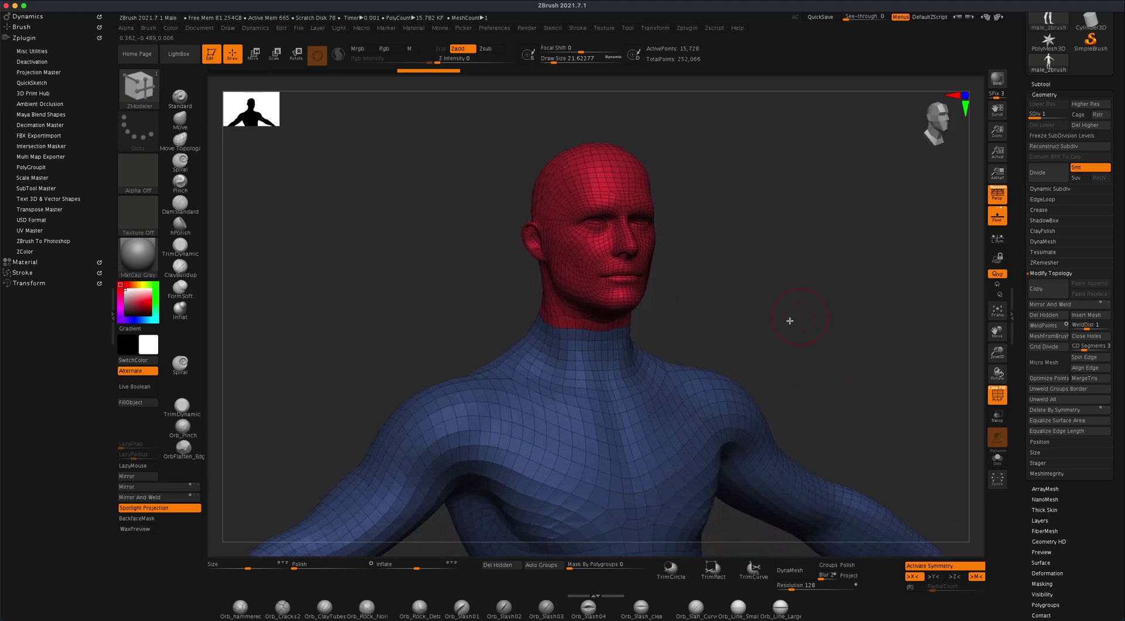
key(ctrl+shift)
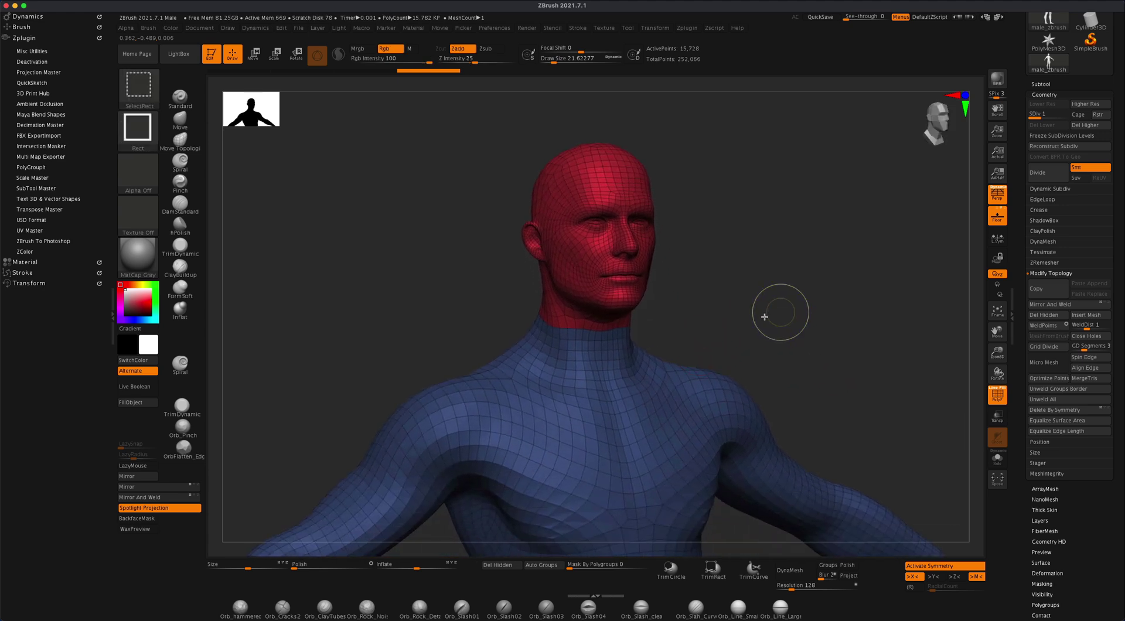
ctrl+shift+click(611, 366)
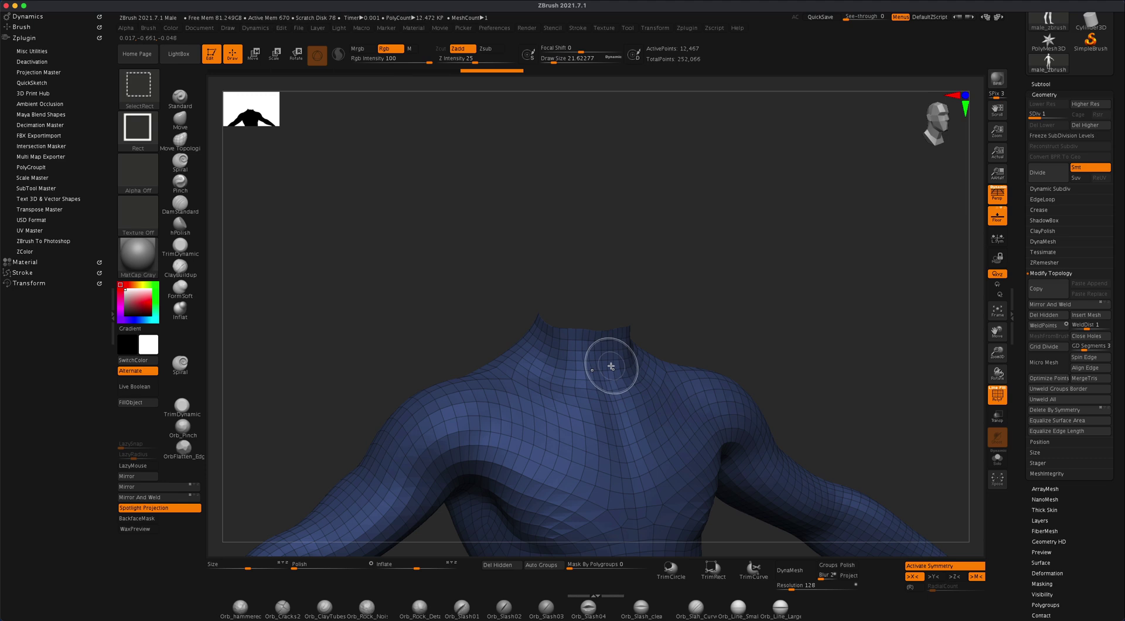
ctrl+shift+click(611, 367)
drag(759, 369, 809, 372)
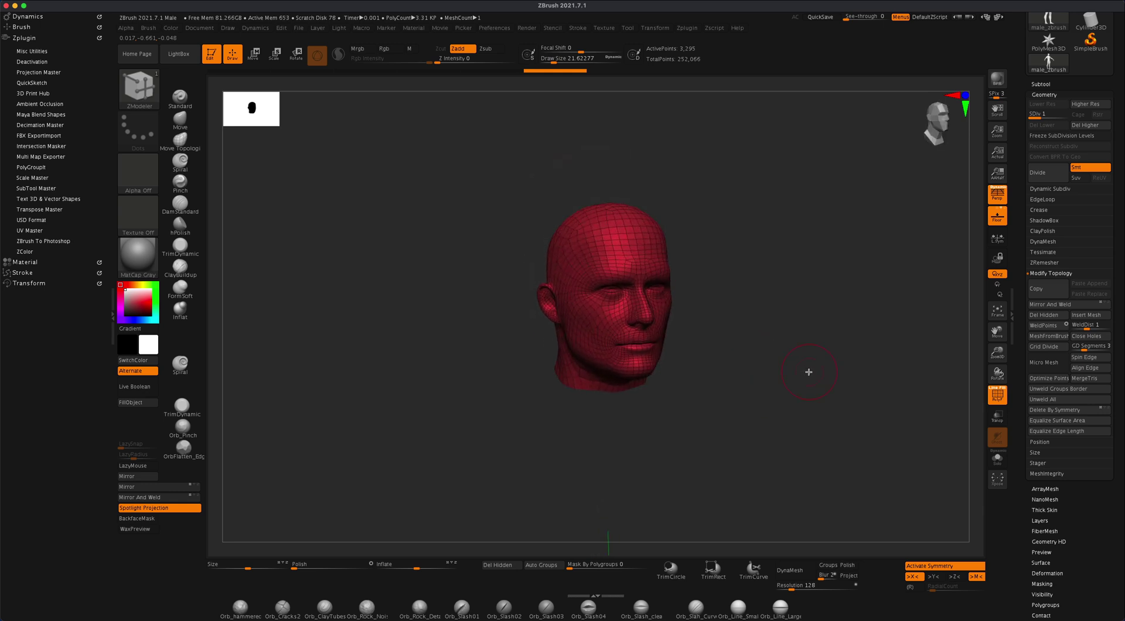
Delete the hidden body with Del Hidden, then frame the head and inspect the neck opening
click(496, 566)
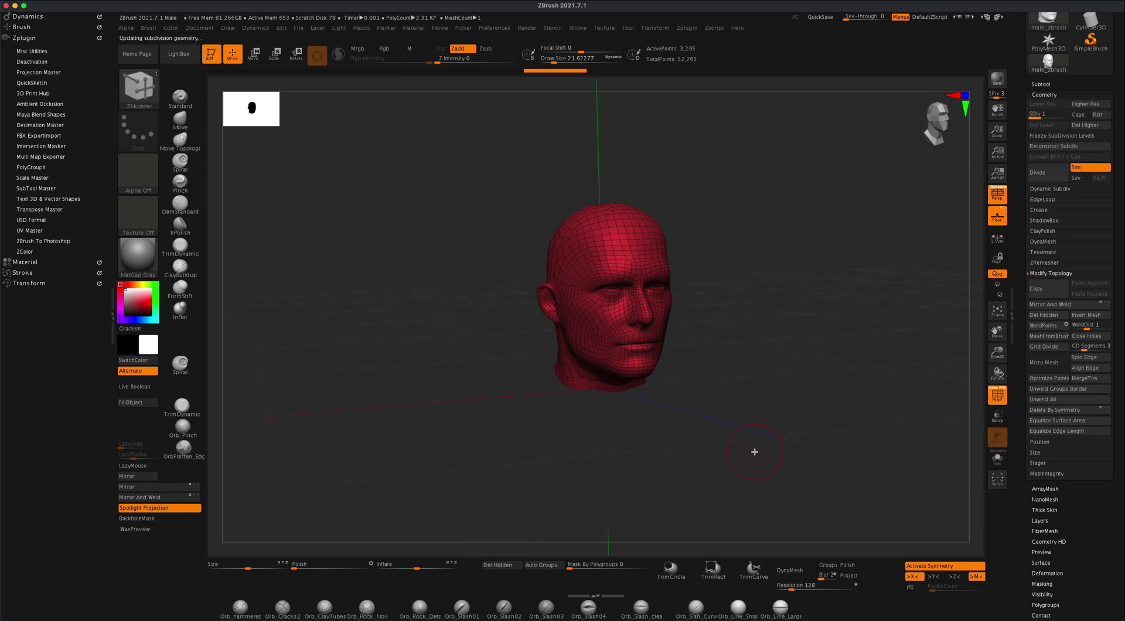
mouse_move(755, 451)
mouse_down()
mouse_move(736, 439)
mouse_move(766, 427)
mouse_move(737, 453)
mouse_move(755, 451)
mouse_up()
key(f)
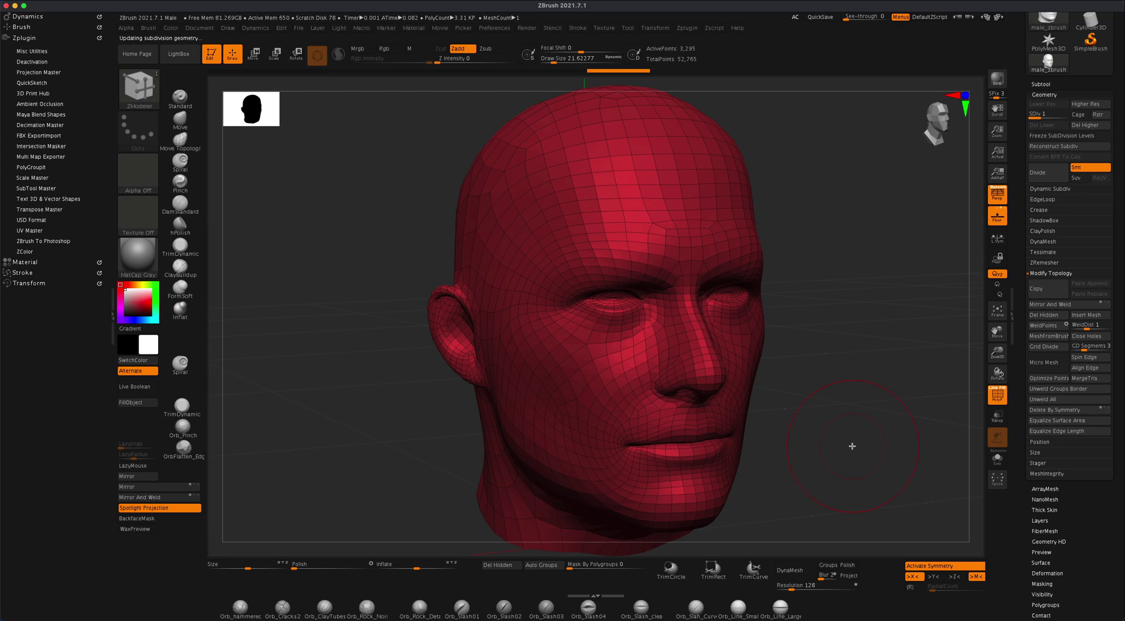
drag(852, 447, 825, 346)
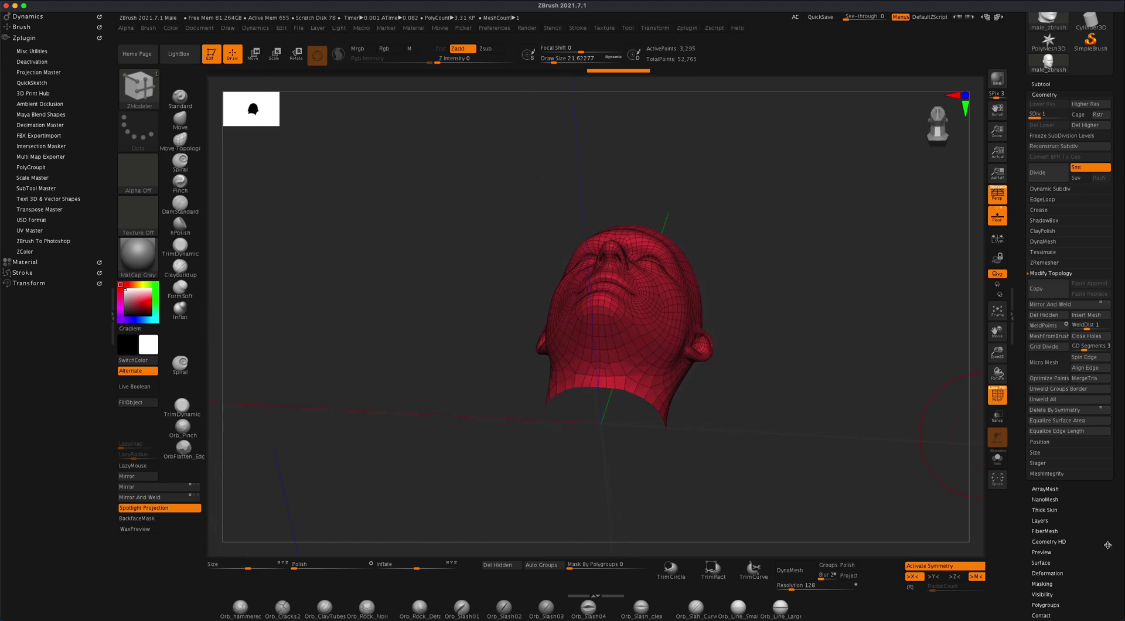
Turn on Double in Display Properties and rotate the head to view inside the neck
scroll(1107, 545, down, 5)
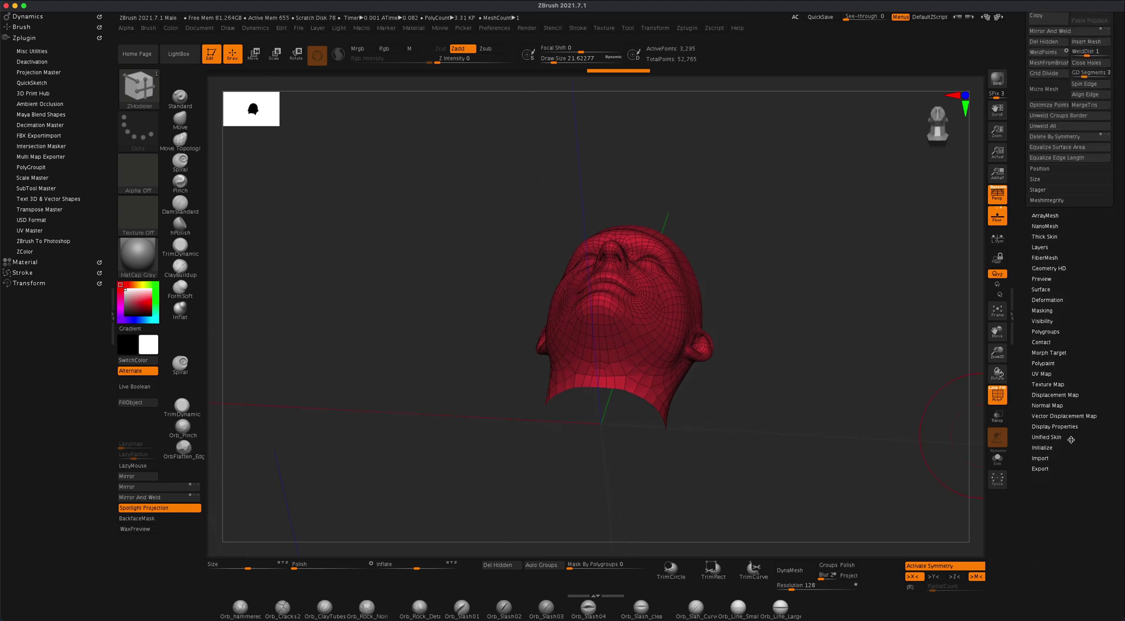
click(1043, 427)
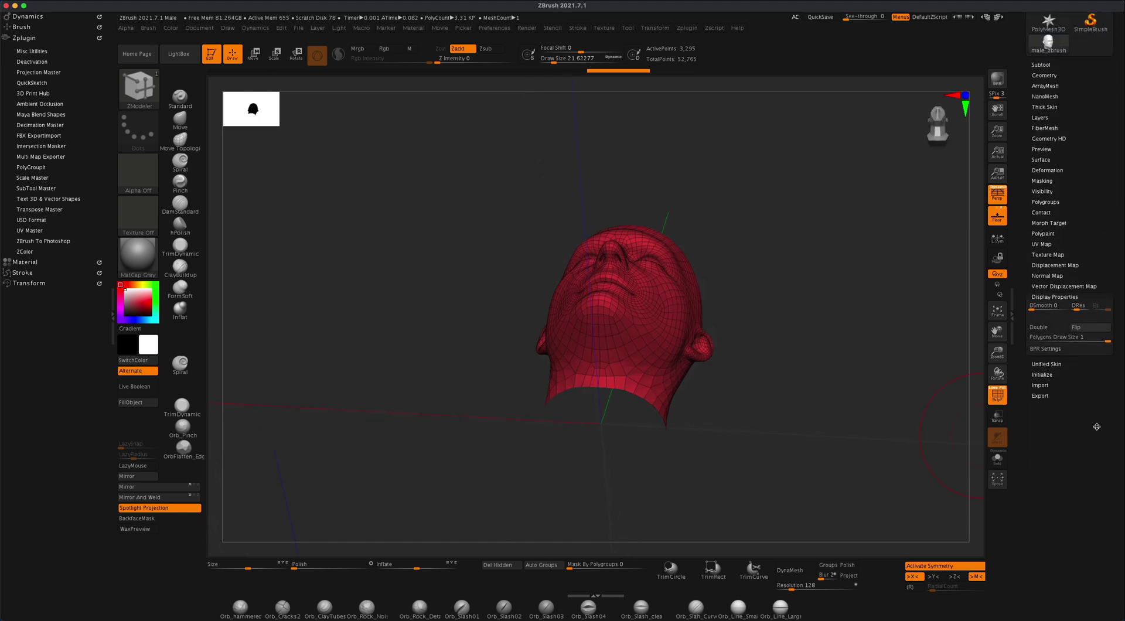
click(1048, 328)
drag(786, 403, 760, 389)
mouse_move(838, 388)
mouse_down()
mouse_move(856, 410)
mouse_move(869, 394)
mouse_move(633, 412)
mouse_move(798, 410)
mouse_move(851, 395)
mouse_move(839, 355)
mouse_move(821, 397)
mouse_move(854, 397)
mouse_move(845, 389)
mouse_up()
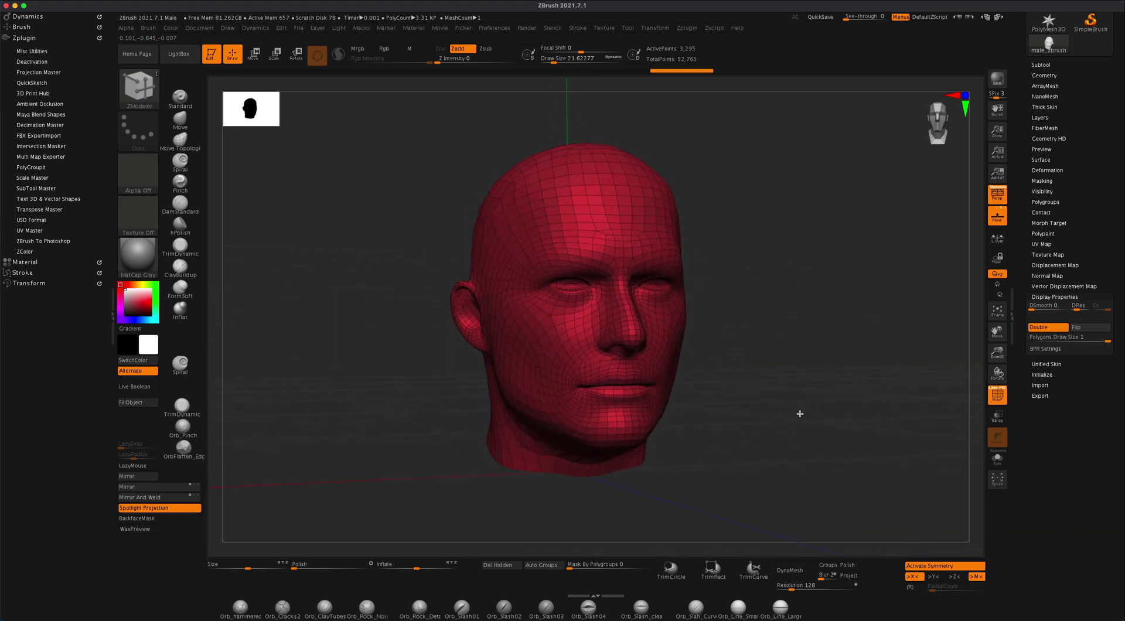
mouse_move(797, 421)
mouse_down()
mouse_move(811, 419)
mouse_move(766, 422)
mouse_move(881, 425)
mouse_move(779, 423)
mouse_up()
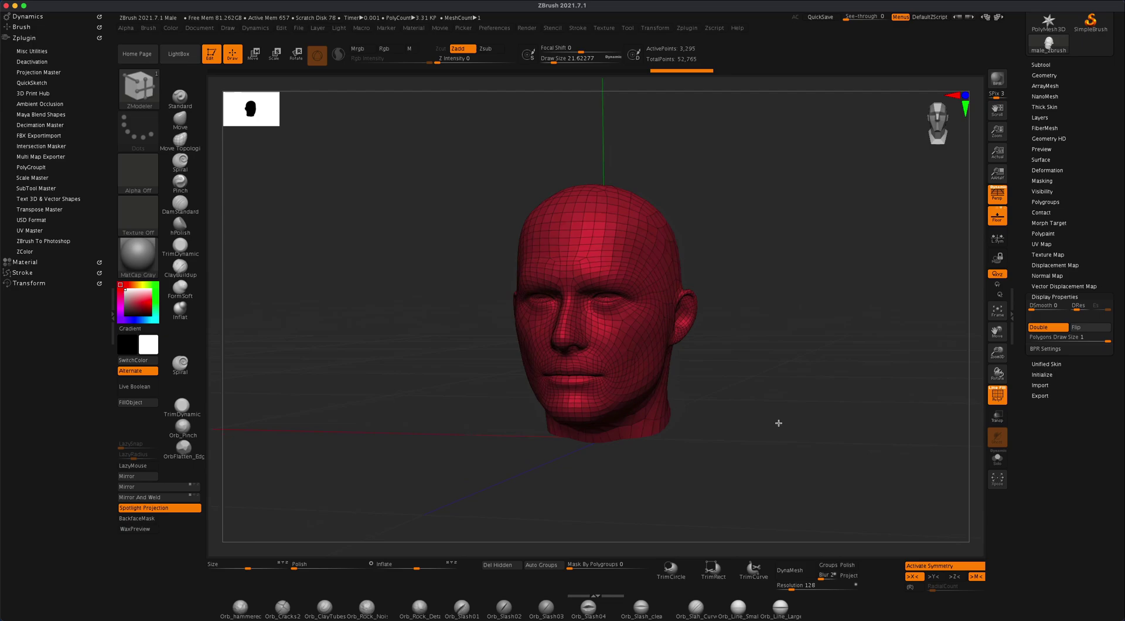